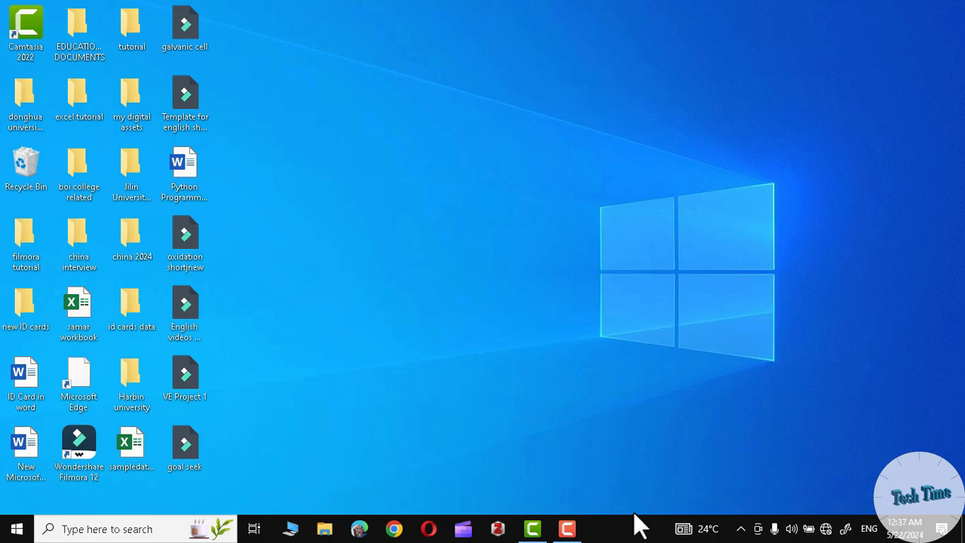
Open Task Manager and show the list of startup programs.
right_click(636, 534)
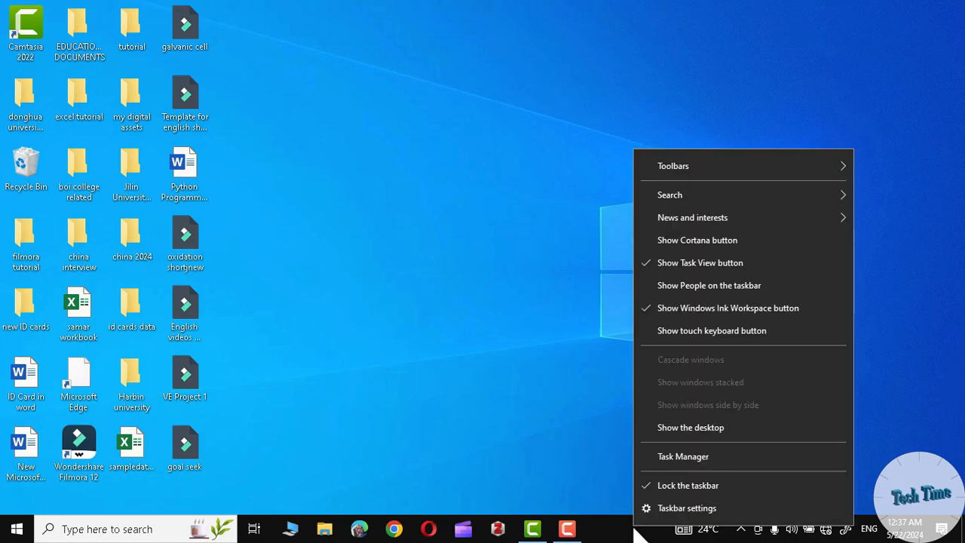
click(684, 461)
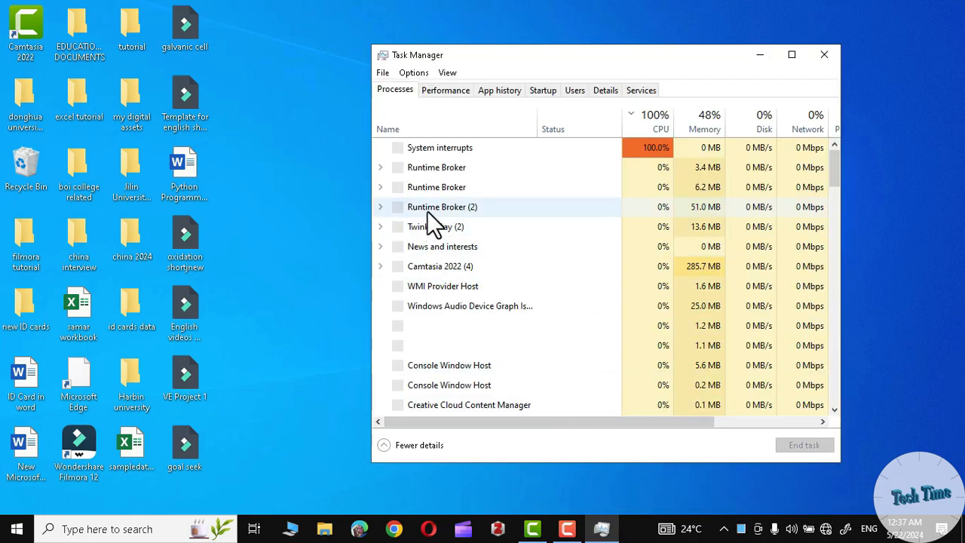
click(543, 90)
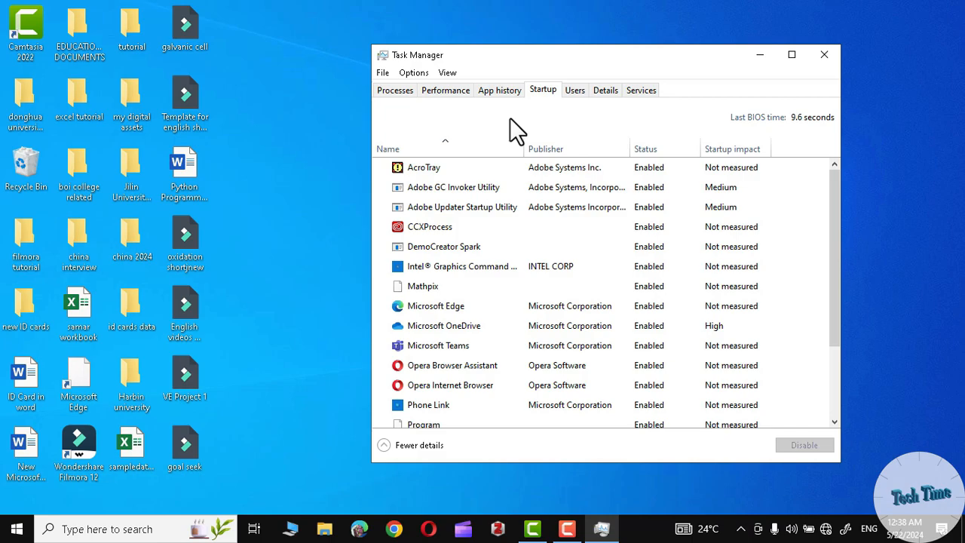
Disable the AcroTray and Adobe GC Invoker Utility startup programs.
right_click(648, 171)
click(676, 173)
right_click(648, 187)
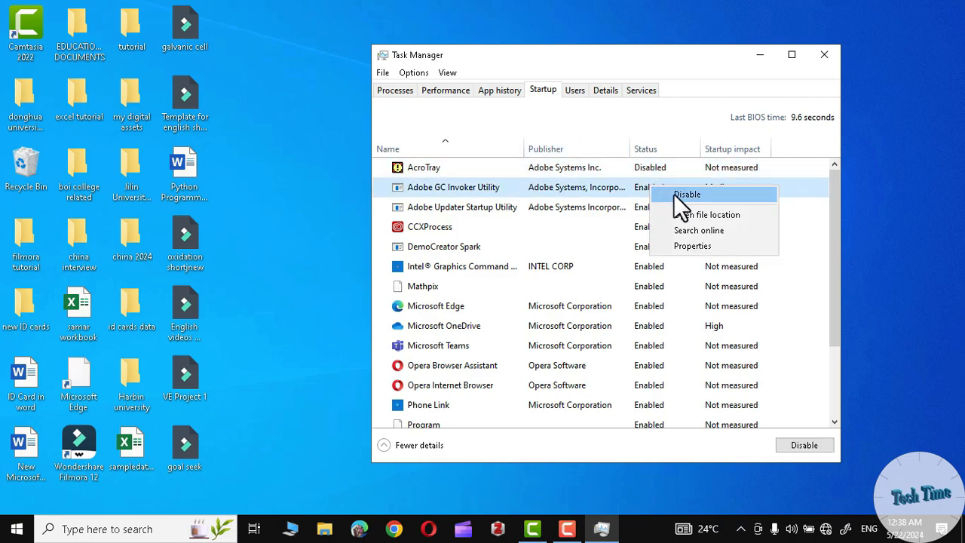
click(672, 195)
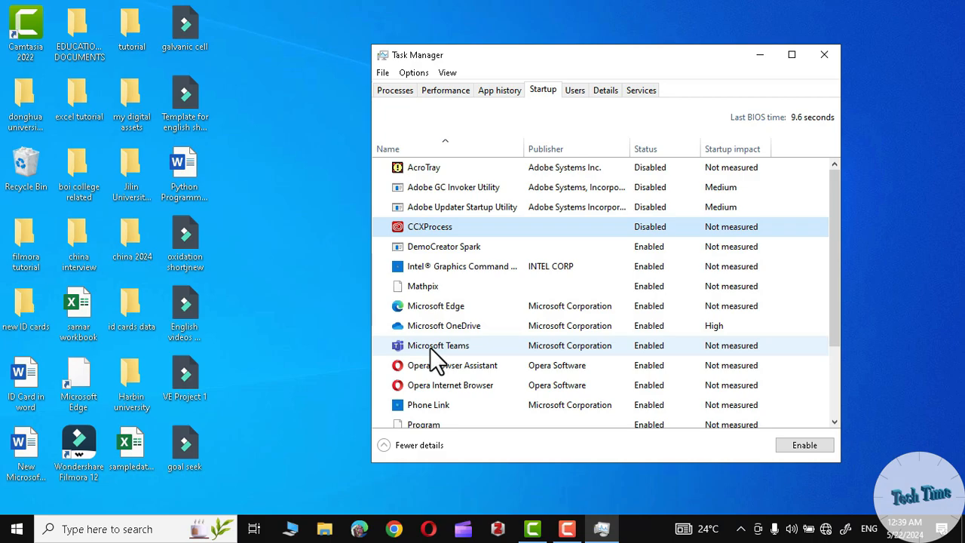
Disable Microsoft Teams and Phone Link at startup, and close Task Manager.
right_click(650, 345)
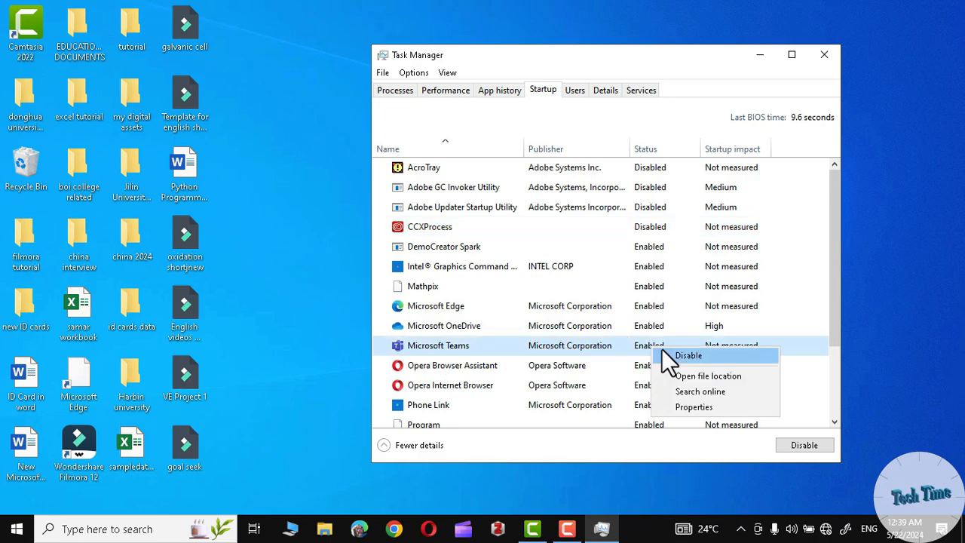
click(682, 354)
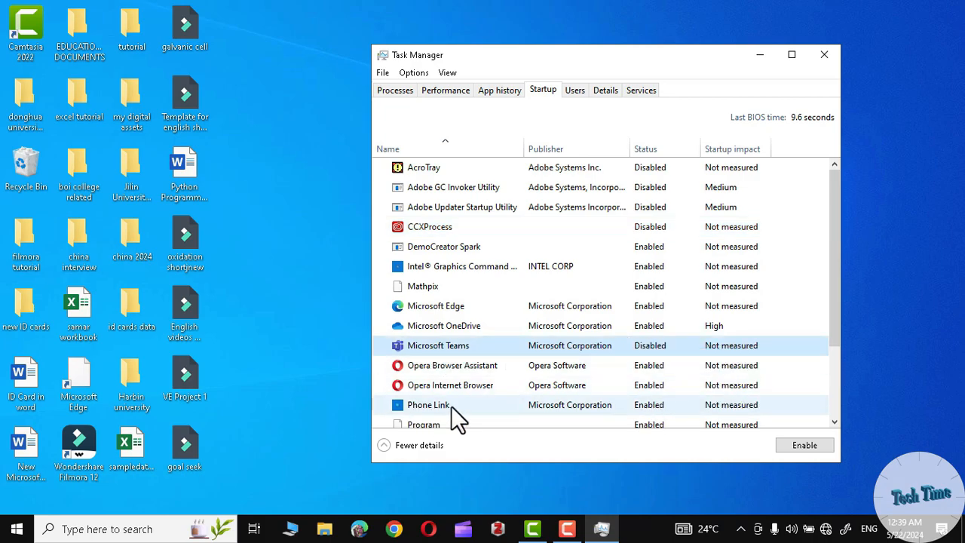
right_click(651, 404)
click(681, 411)
scroll(782, 285, down, 2)
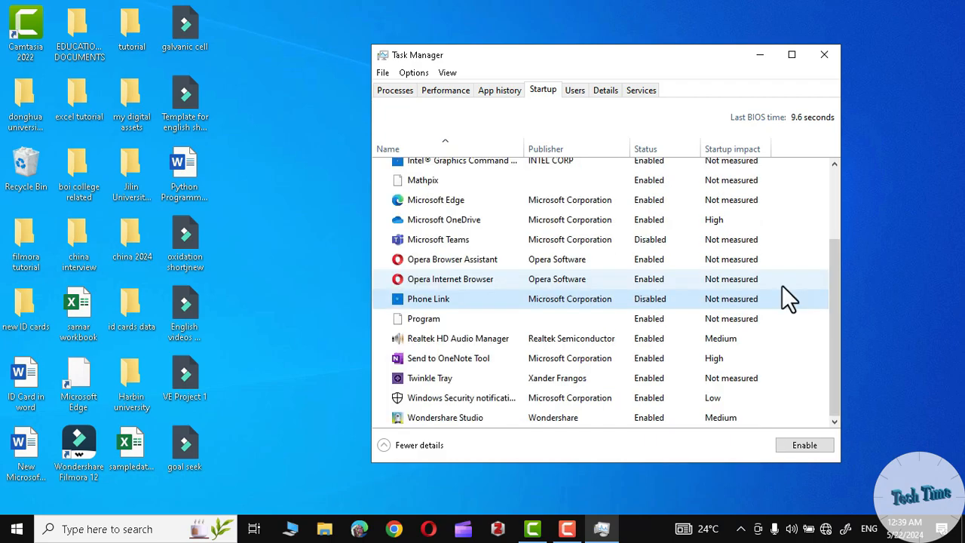
click(824, 54)
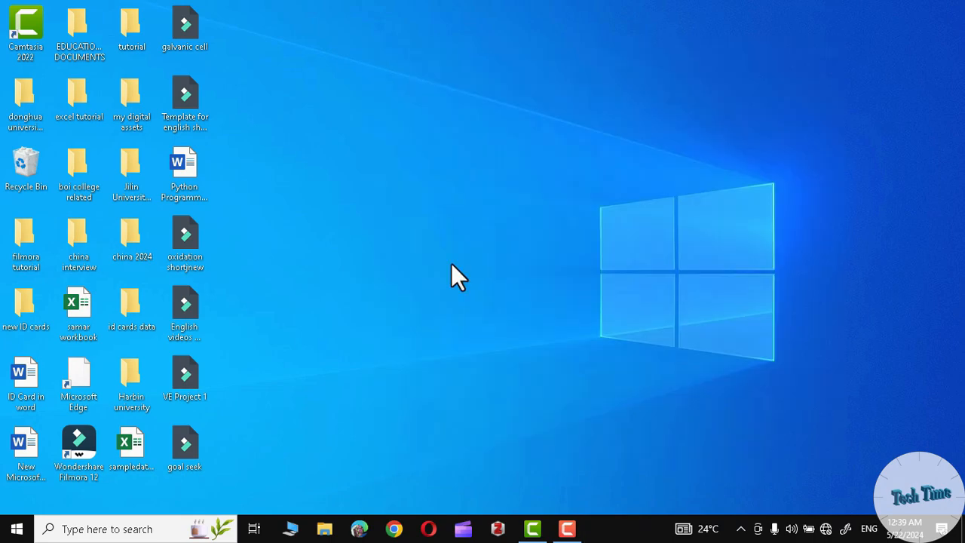
Search Windows for the advanced system settings and open the Performance Options.
click(136, 529)
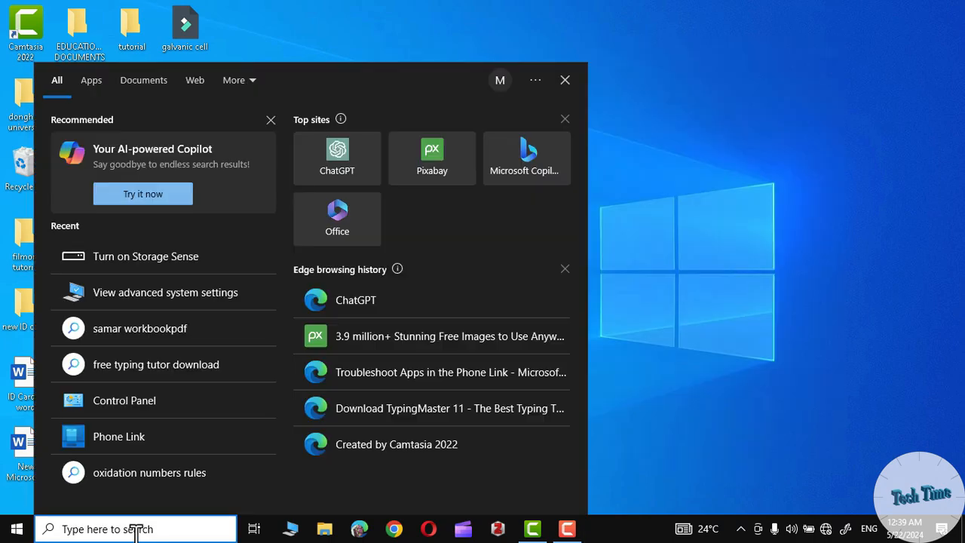
text(view)
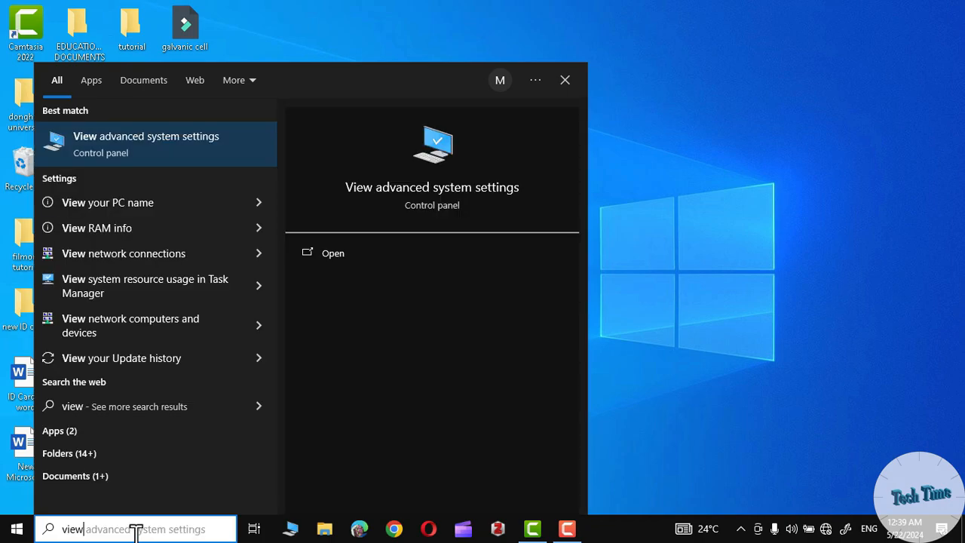
click(133, 141)
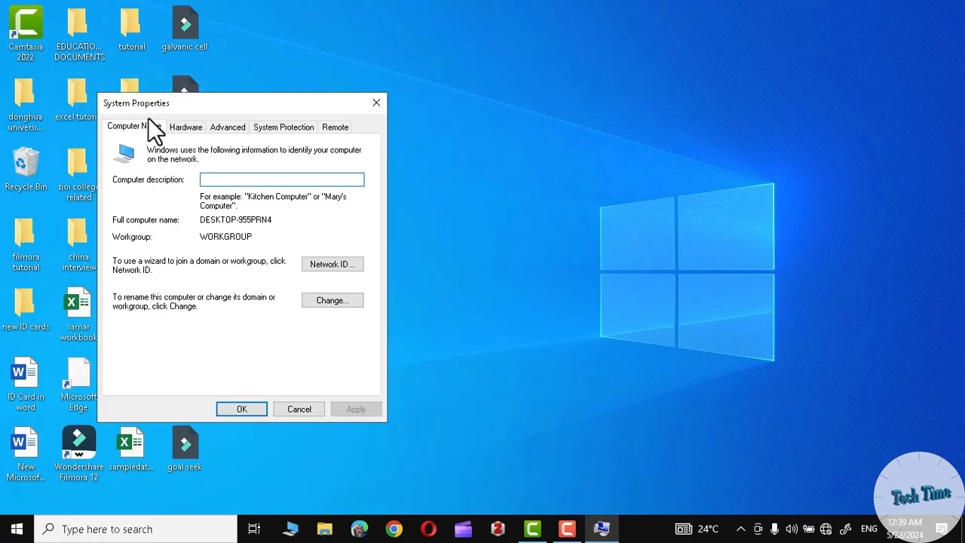
click(231, 128)
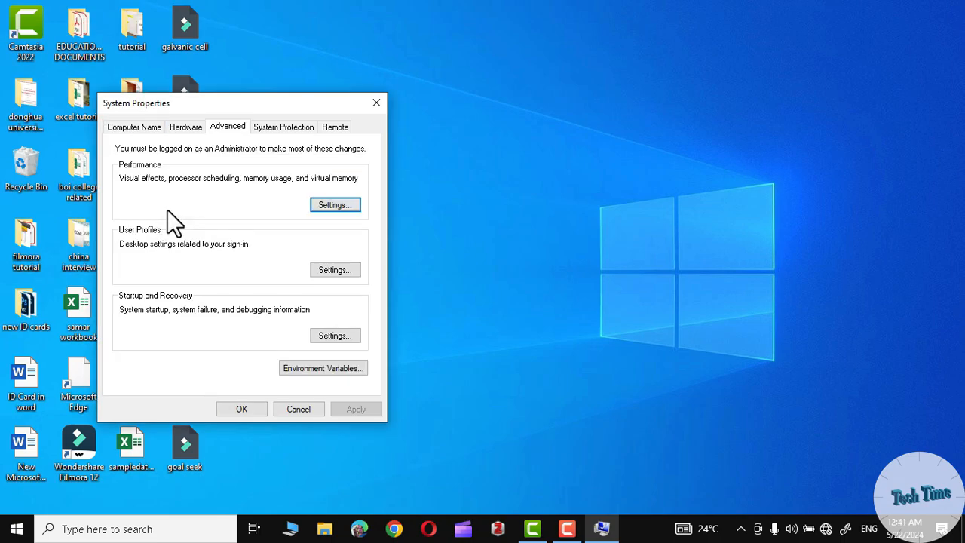
click(334, 205)
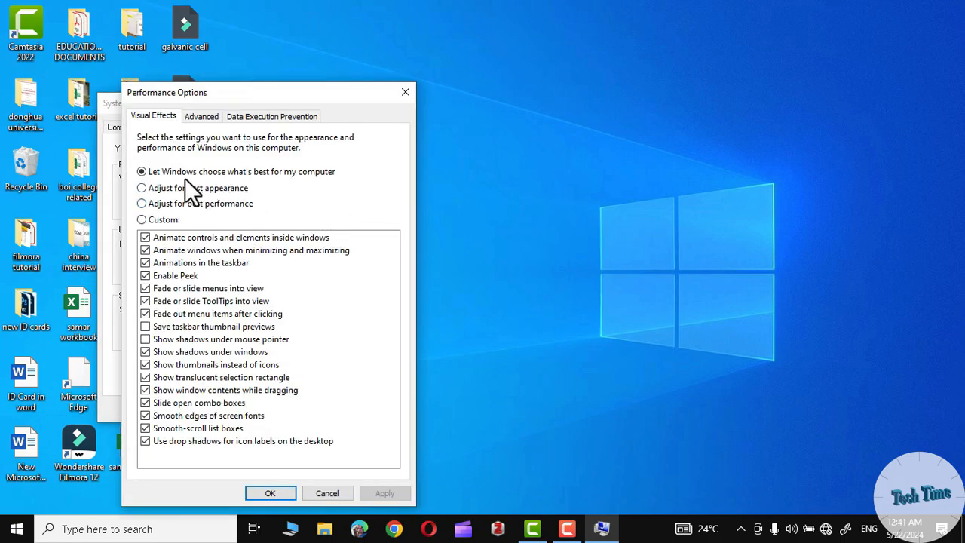
Adjust visual effects for best performance, re-enable taskbar animations, saved taskbar previews, icon thumbnails, window contents while dragging and smooth font edges, and apply.
click(141, 203)
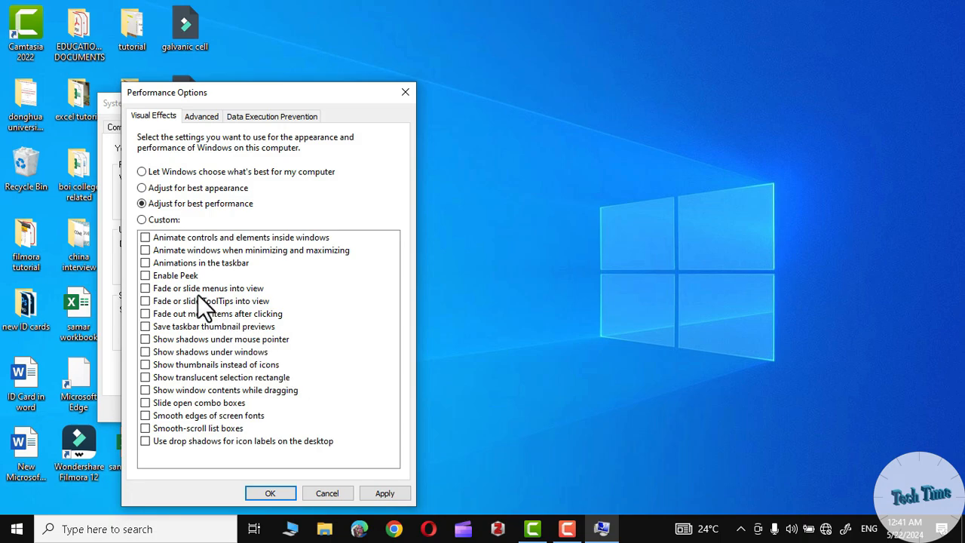
click(145, 263)
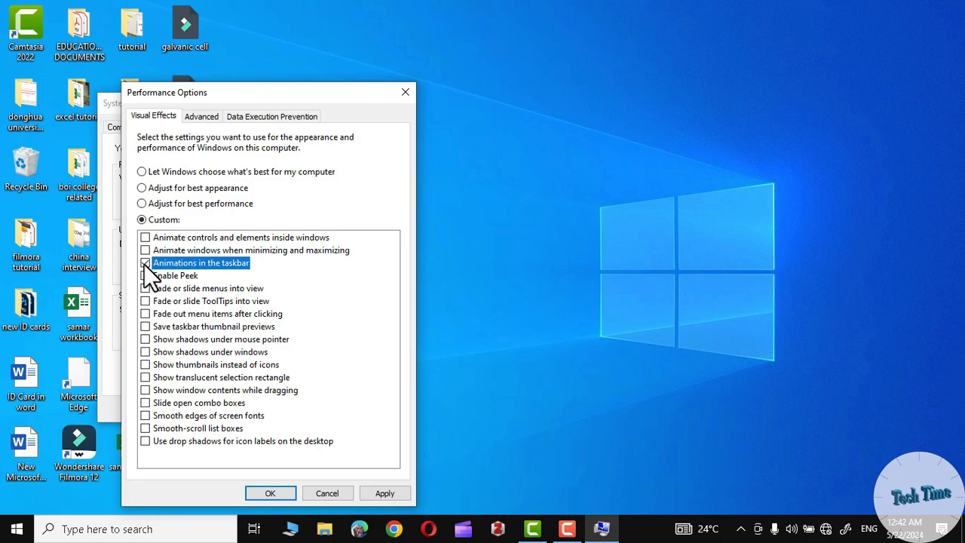
click(145, 326)
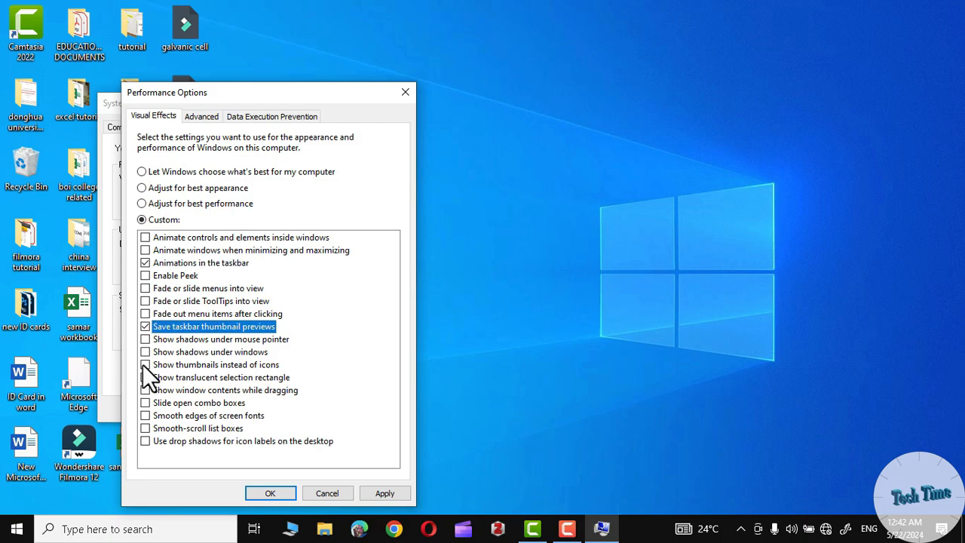
click(144, 364)
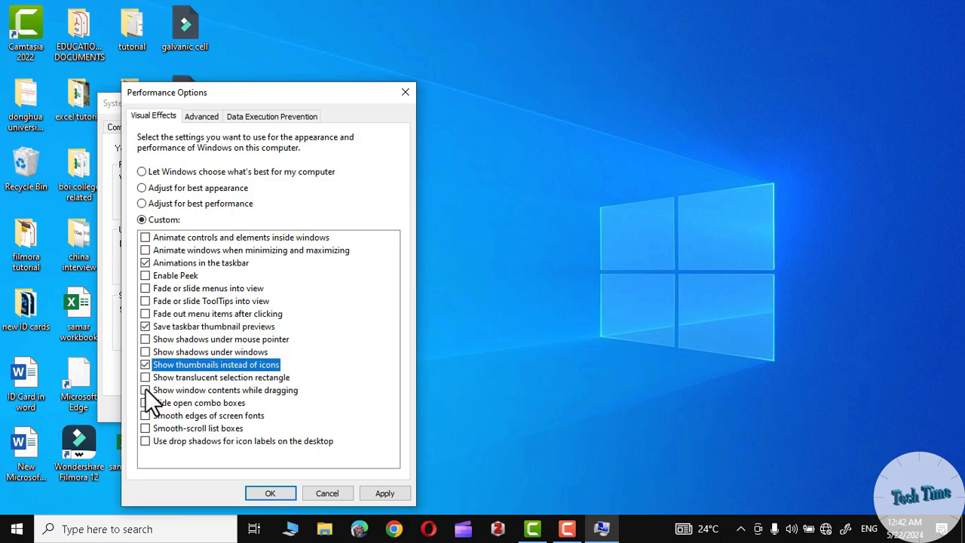
click(146, 390)
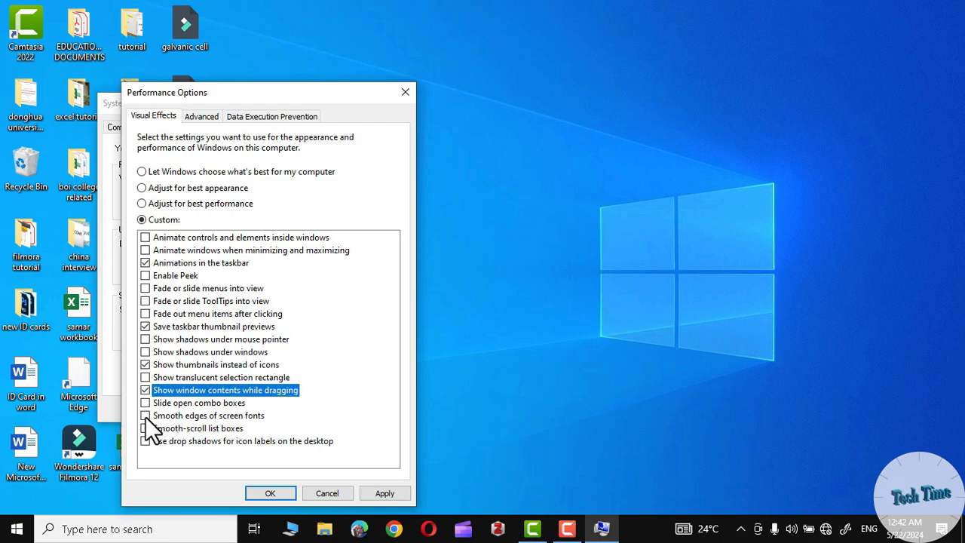
click(145, 415)
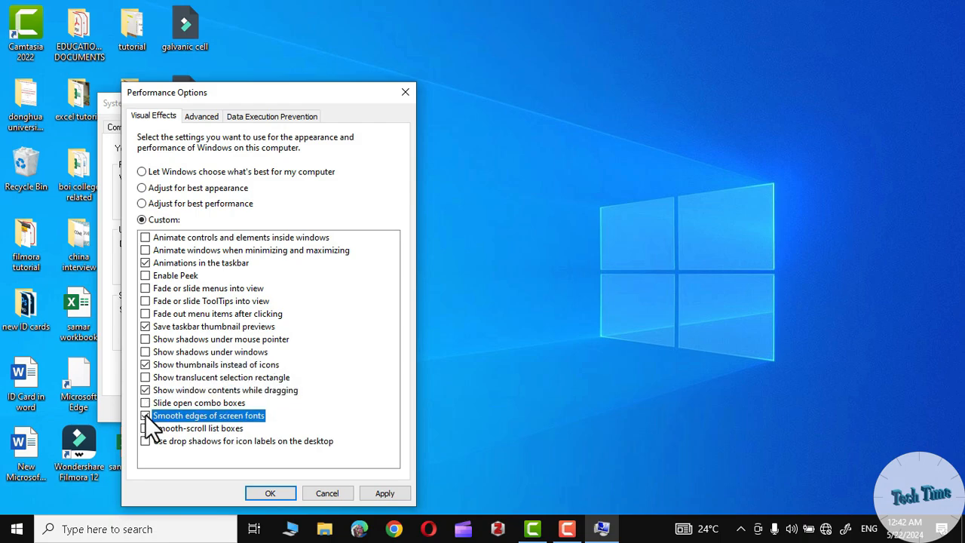
click(387, 495)
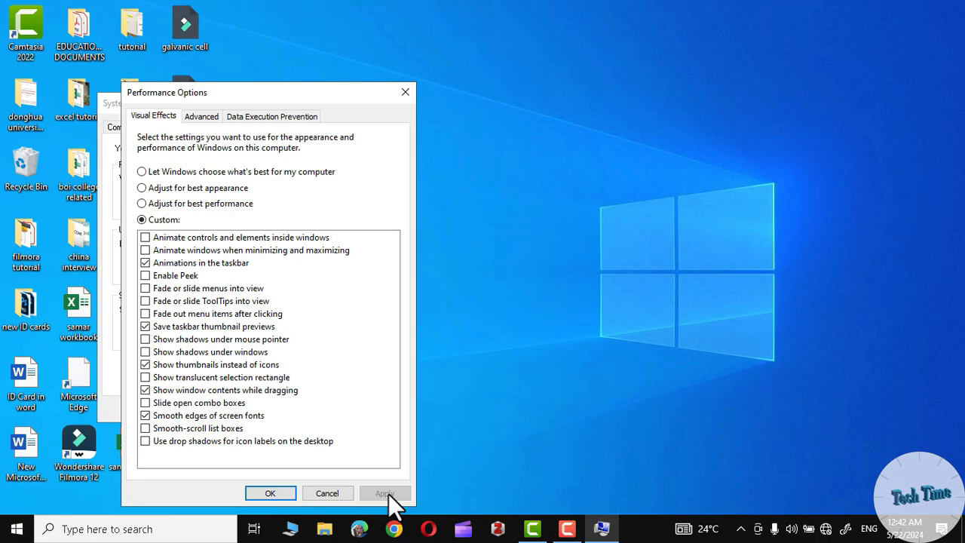
click(293, 493)
click(226, 411)
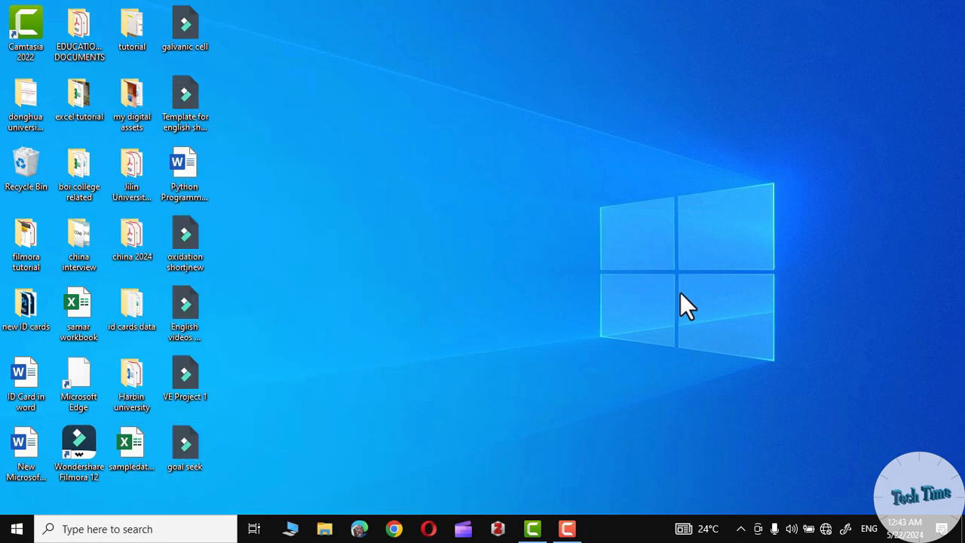
Reopen the advanced Performance Options through the advanced system settings and bring up the Virtual Memory settings.
click(129, 527)
text(vie)
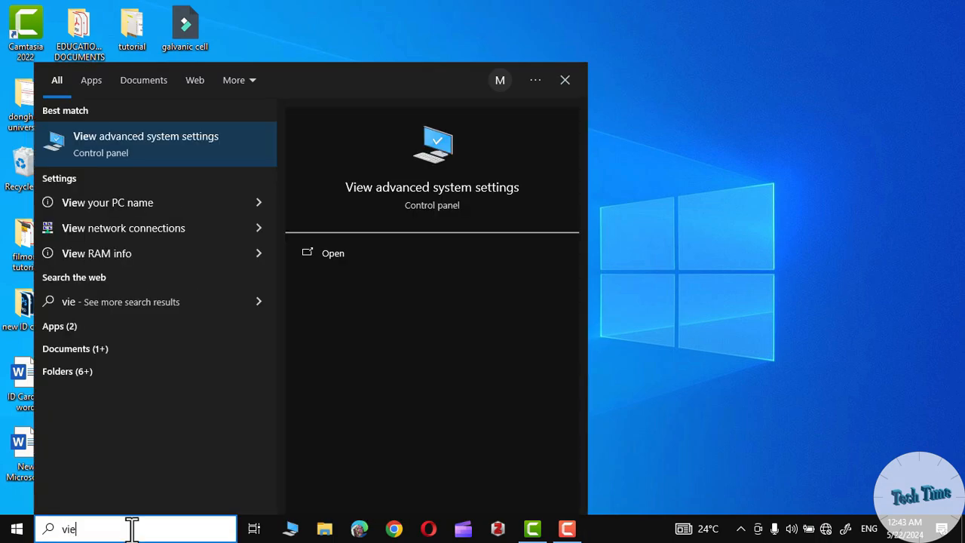
click(110, 147)
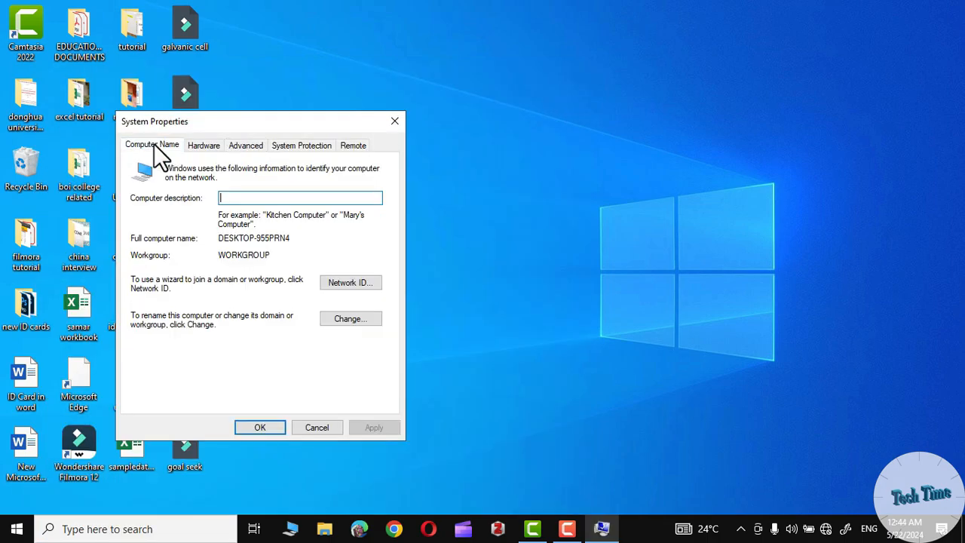
click(251, 145)
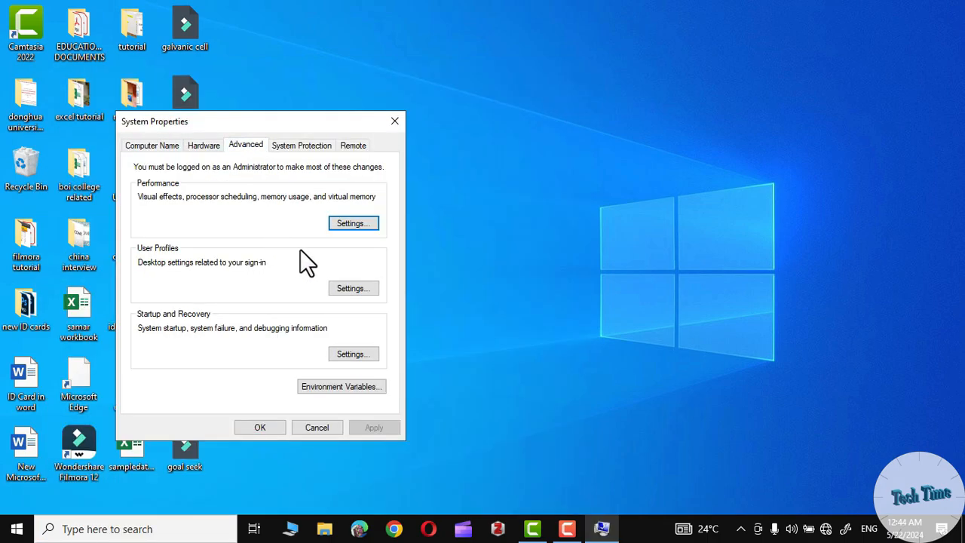
click(351, 224)
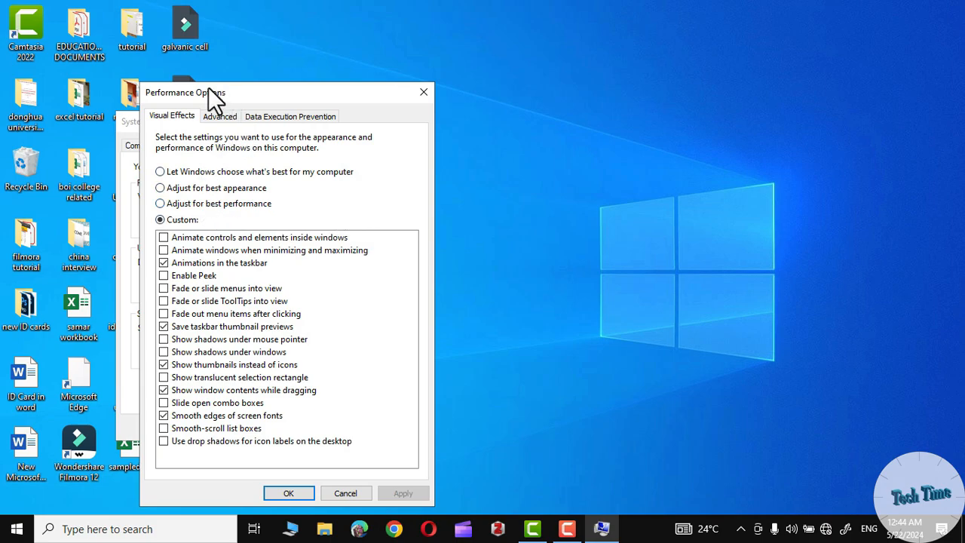
click(219, 116)
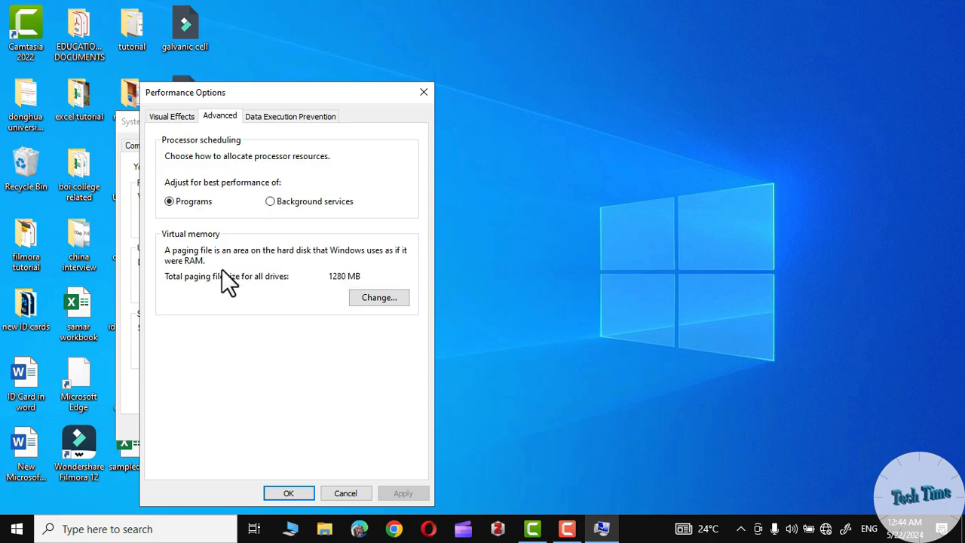
click(378, 298)
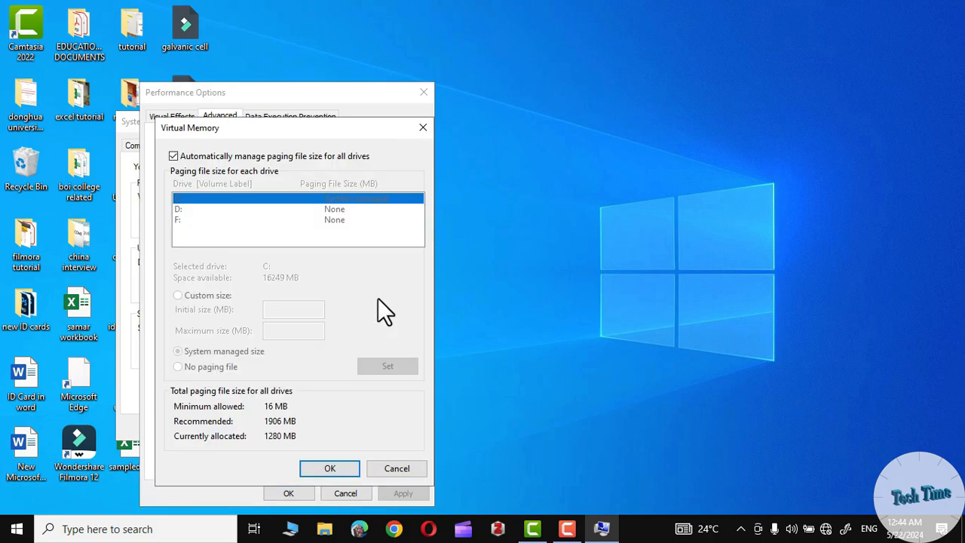
Turn off automatic paging file management for all drives and choose a custom size for drive C:.
click(176, 158)
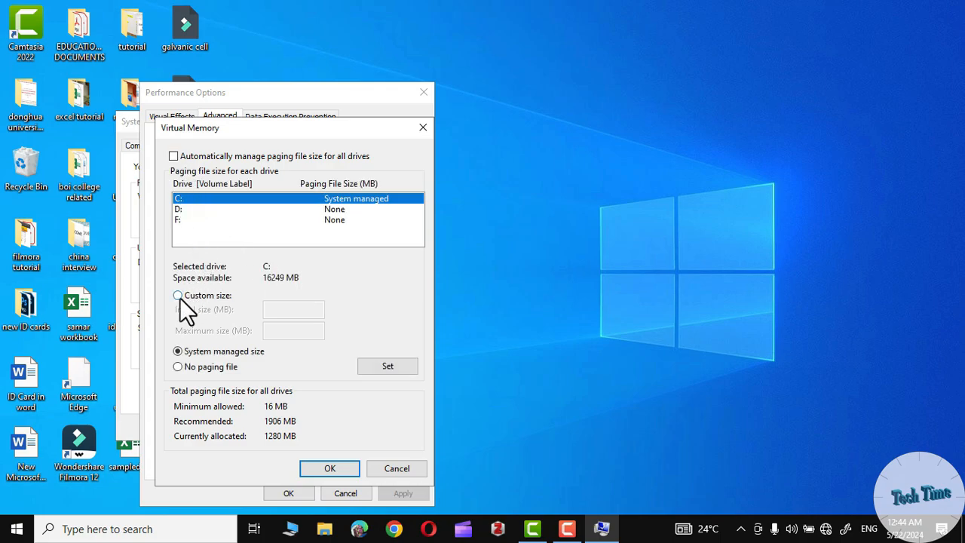
click(178, 296)
click(292, 311)
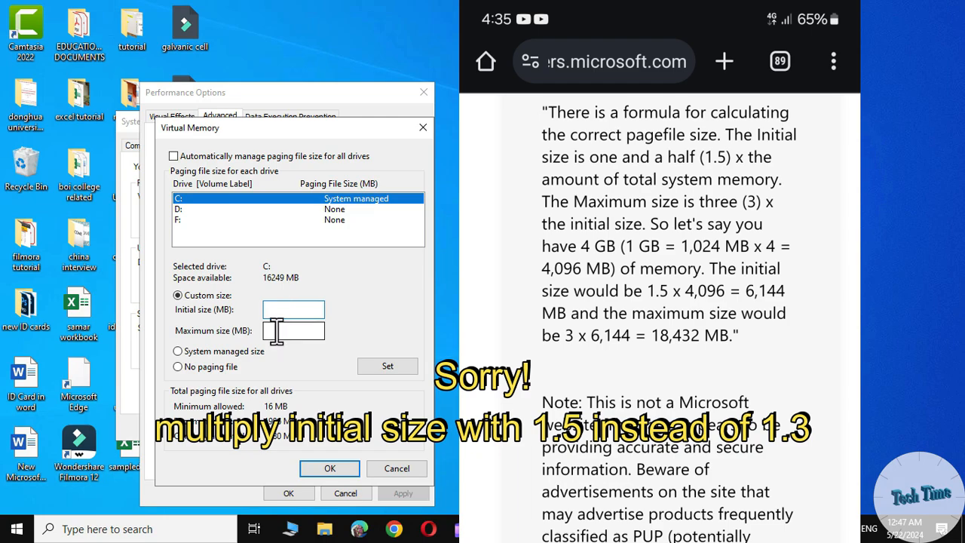
click(276, 330)
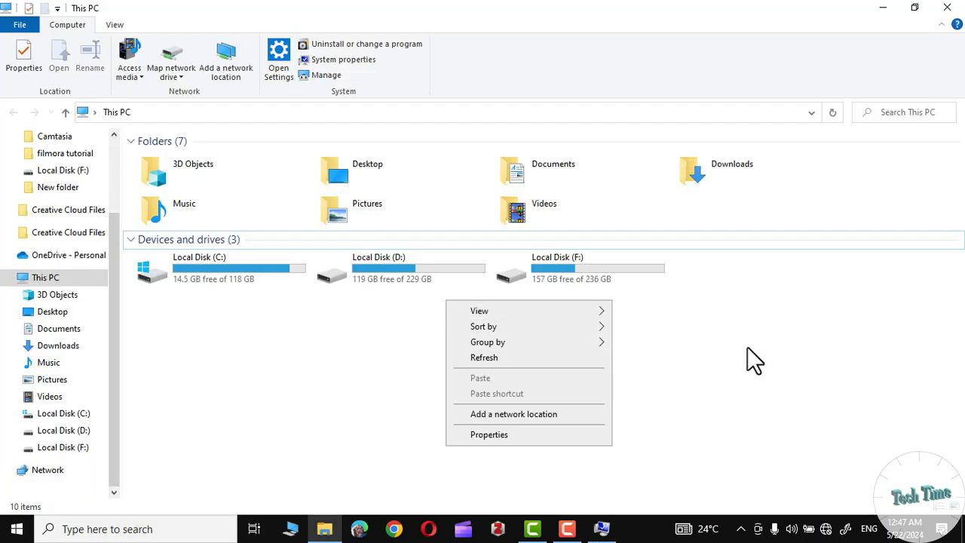
Open the properties of This PC to check the computer's installed memory.
click(747, 346)
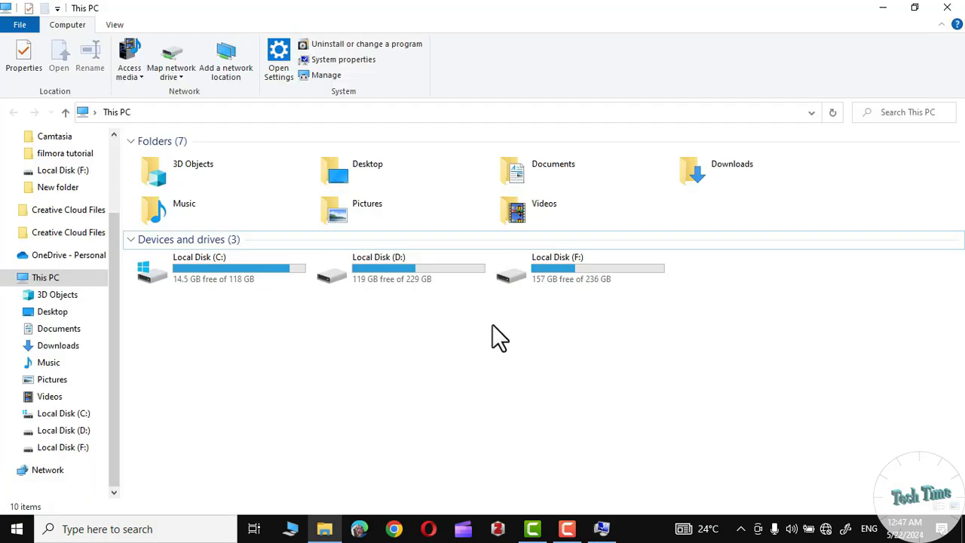
right_click(443, 295)
click(502, 432)
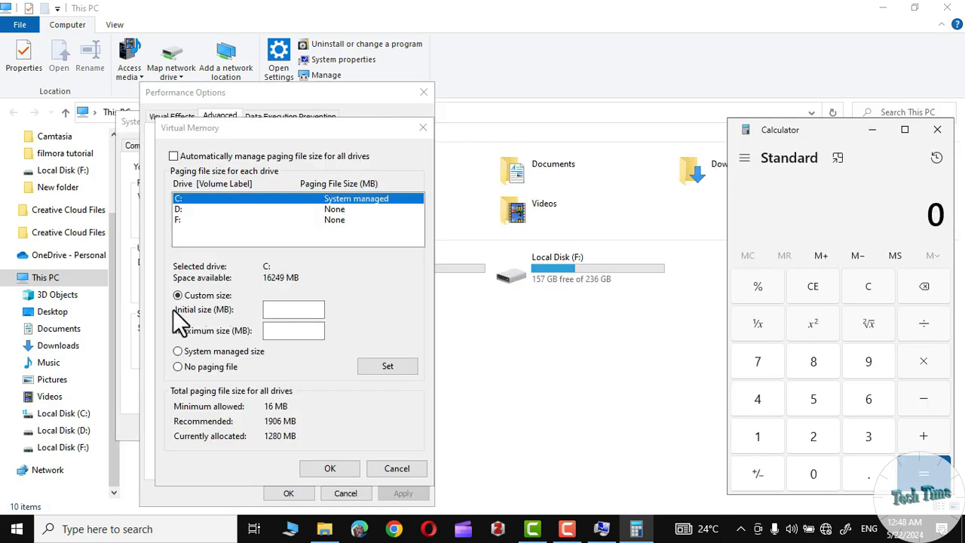
Calculate 8 × 1024 × 1.3 in Calculator for the paging file's initial size and copy the result.
click(278, 311)
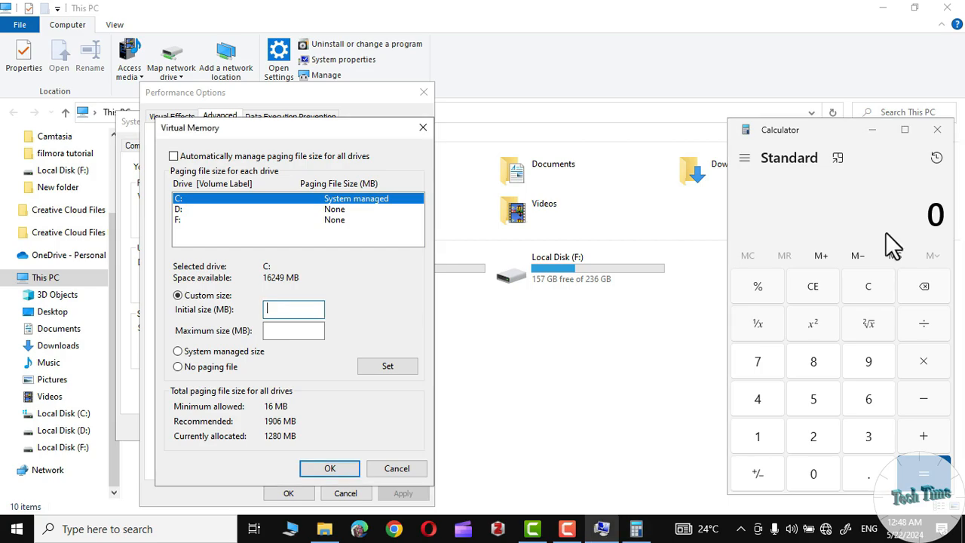
text(8)
click(813, 362)
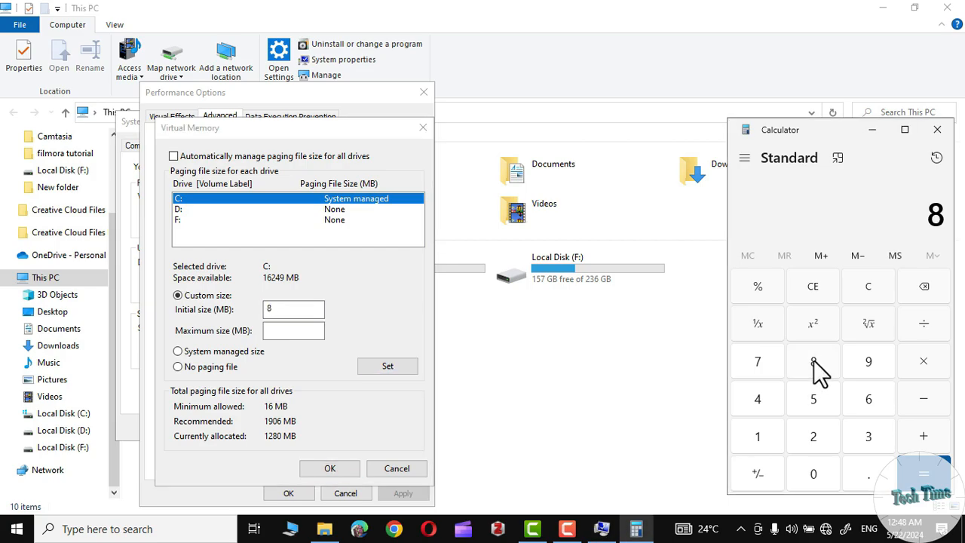
click(924, 362)
text(1024)
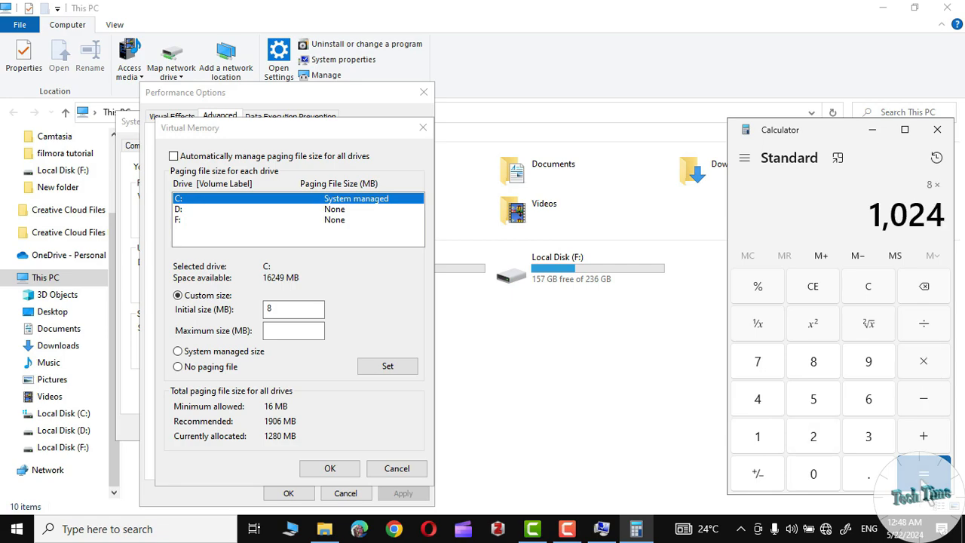
key(Return)
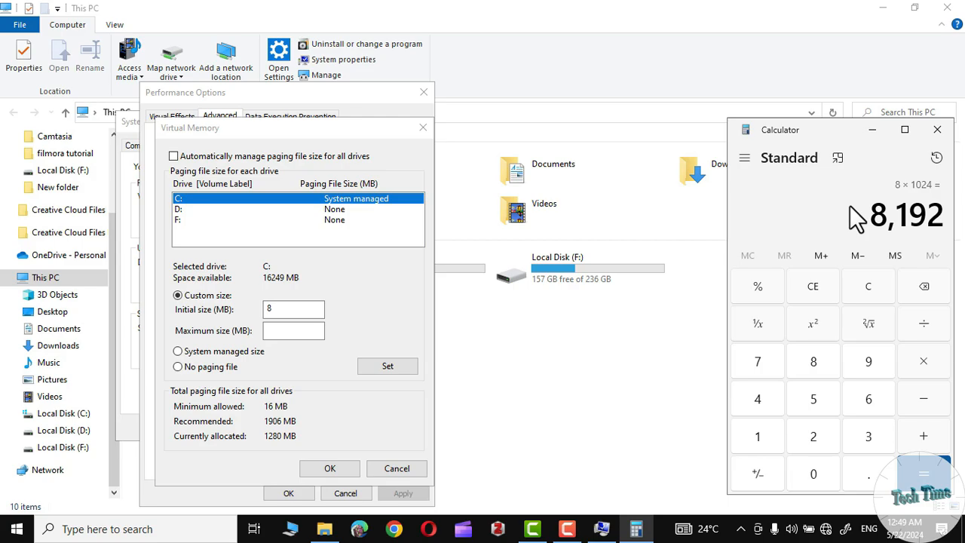
click(923, 361)
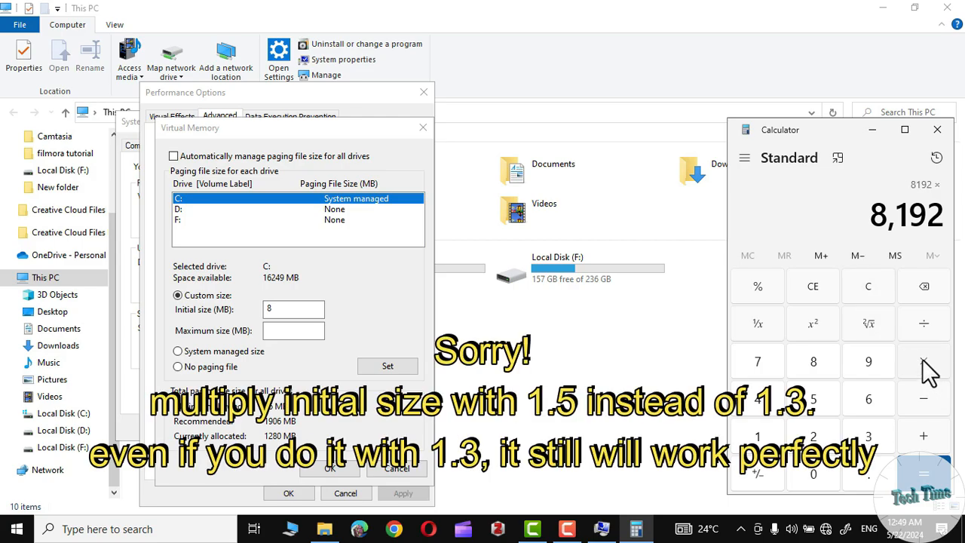
text(1.3)
key(Return)
drag(829, 216, 953, 215)
key(ctrl+c)
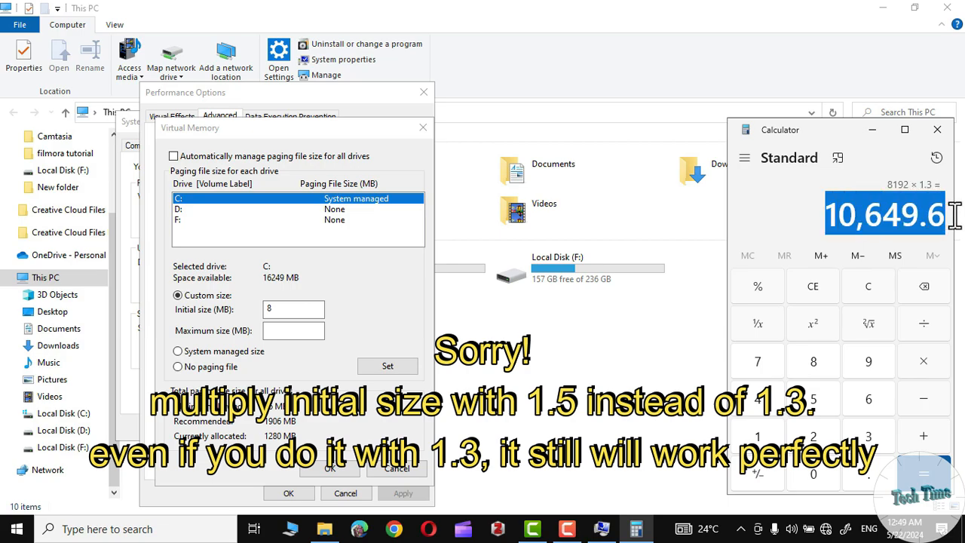
Set the initial paging file size for drive C: to 10649 MB from the copied result, without comma or decimals.
key(BackSpace)
right_click(275, 309)
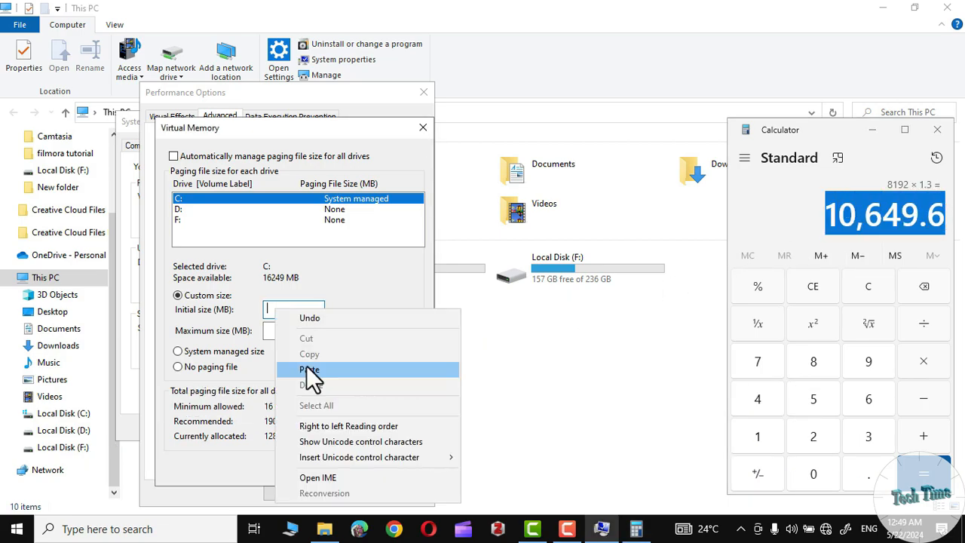
click(309, 370)
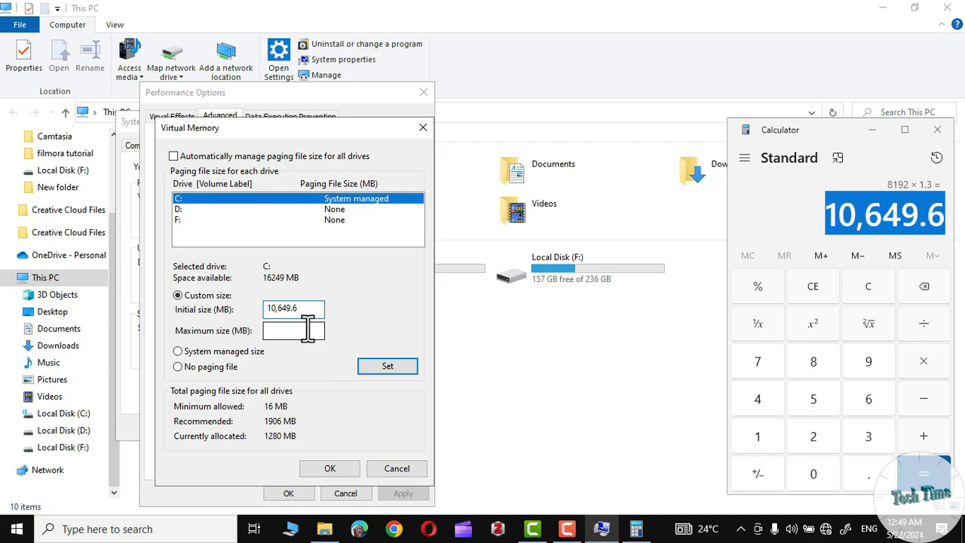
key(BackSpace)
key(BackSpace)
click(279, 309)
key(BackSpace)
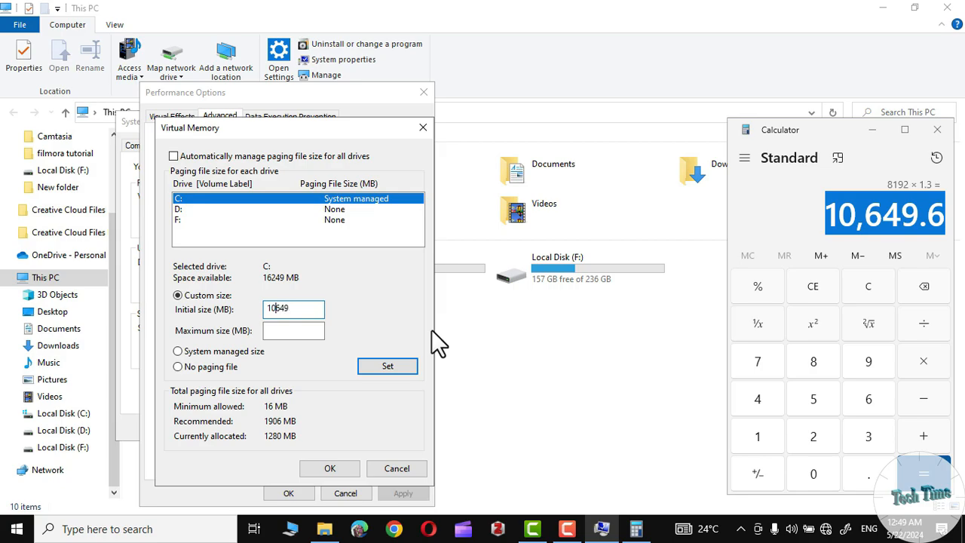
Calculate 1024 × 8 × 3 in Calculator for the paging file's maximum size and copy the result.
click(819, 209)
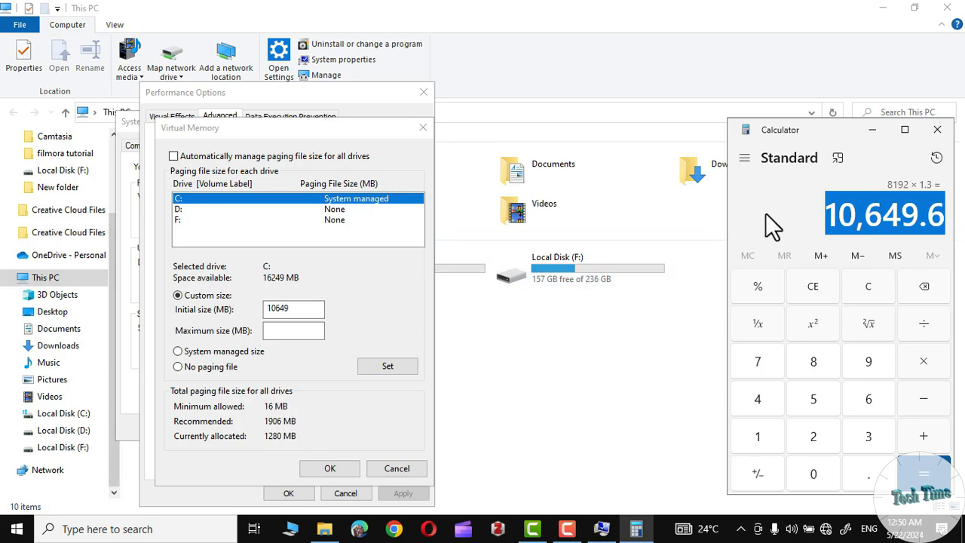
text(1024)
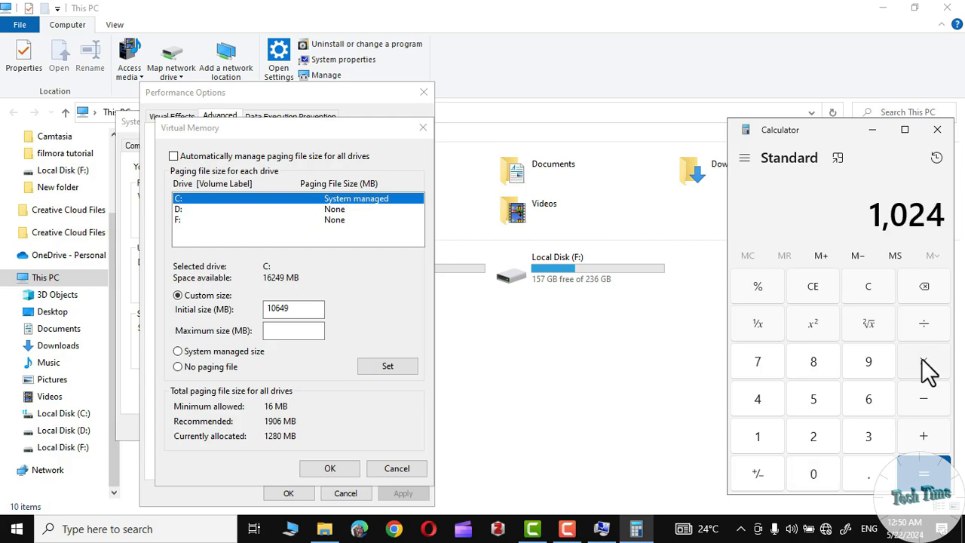
click(927, 364)
text(8)
click(927, 475)
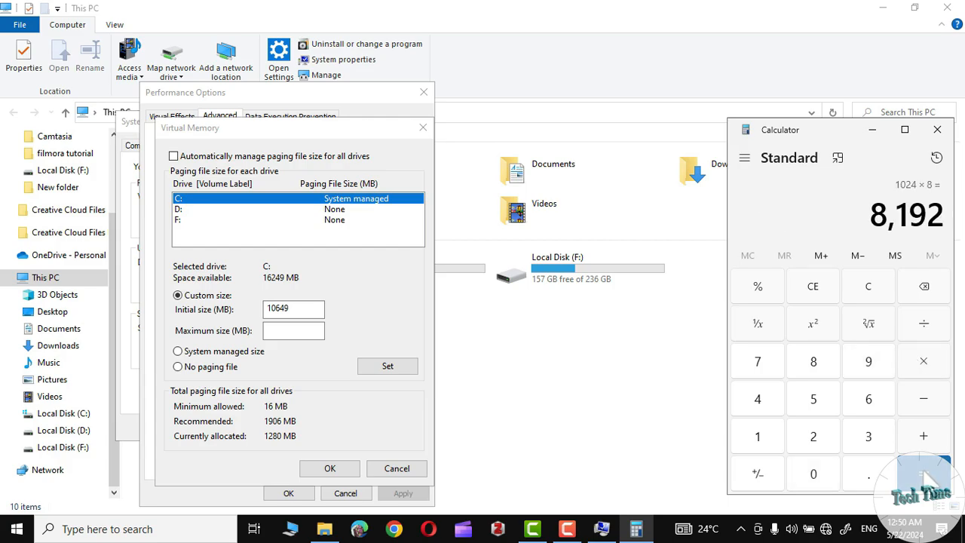
click(922, 362)
click(866, 423)
click(923, 474)
drag(844, 216, 955, 217)
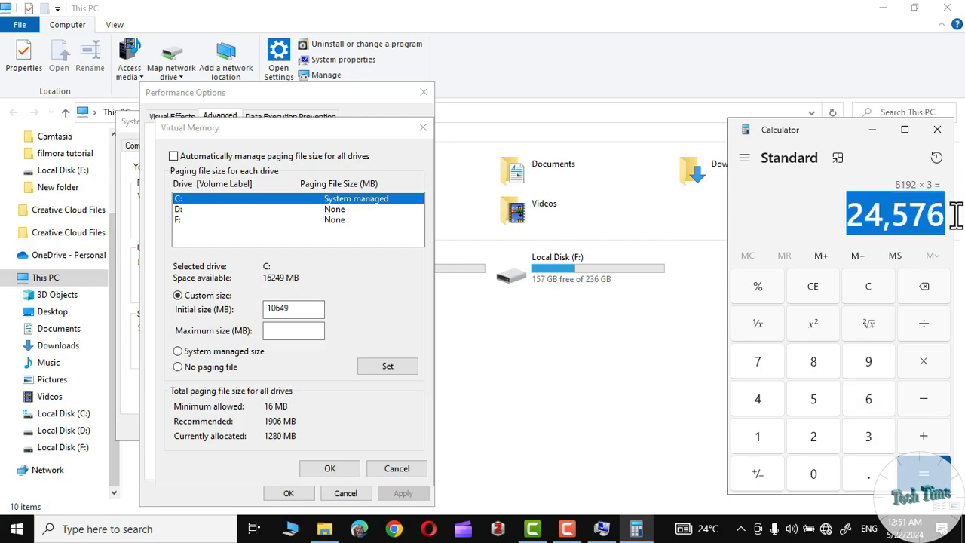
right_click(914, 216)
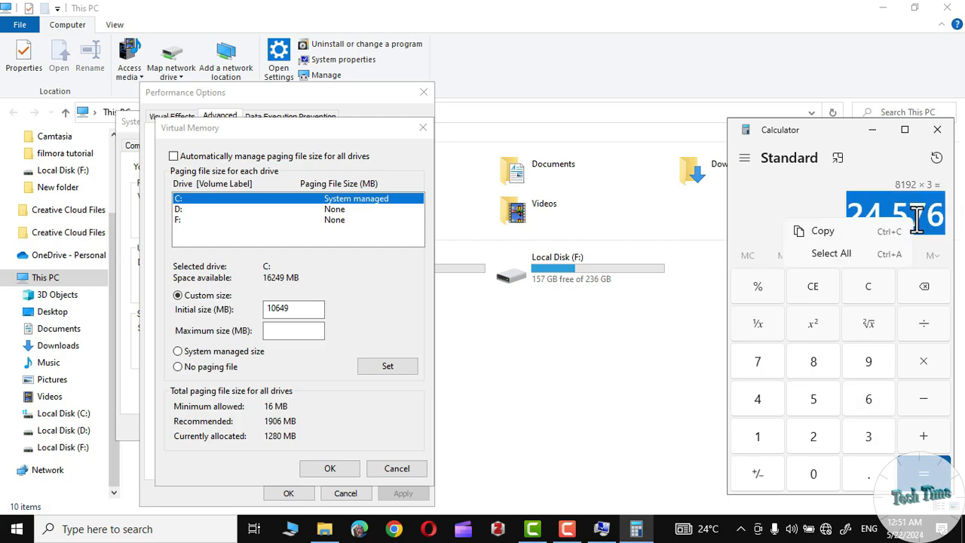
click(863, 230)
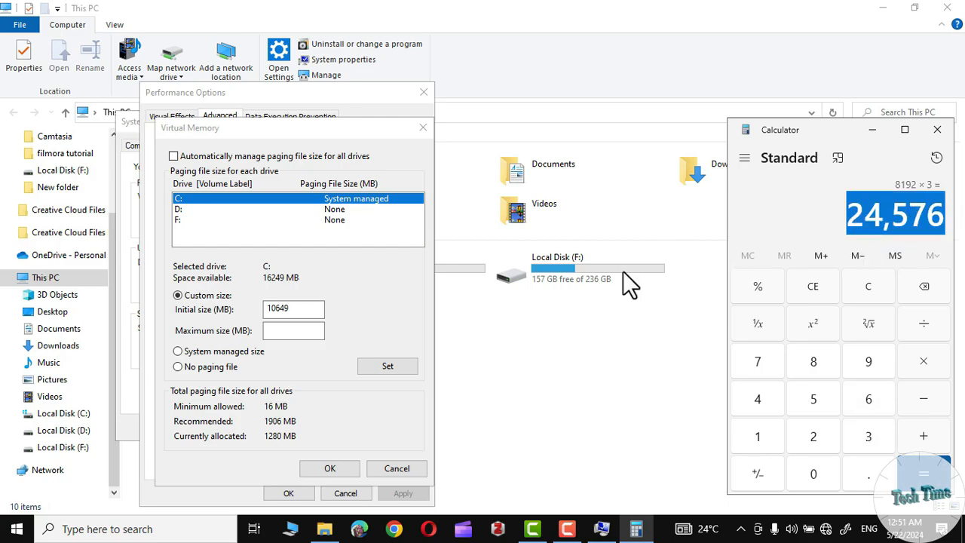
Set the maximum paging file size for drive C: to 24576 MB without the comma and confirm the Virtual Memory settings.
click(292, 330)
right_click(286, 331)
key(p)
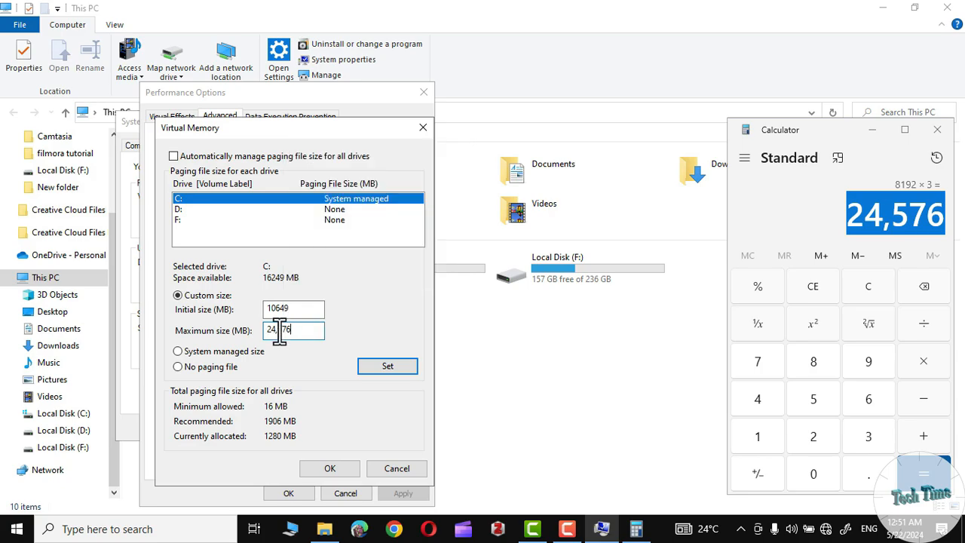
click(277, 330)
key(BackSpace)
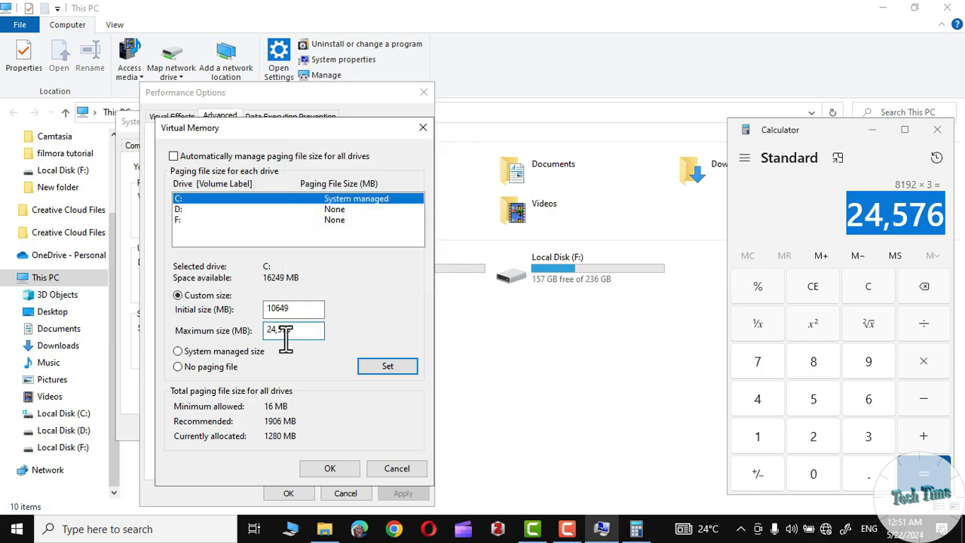
click(329, 468)
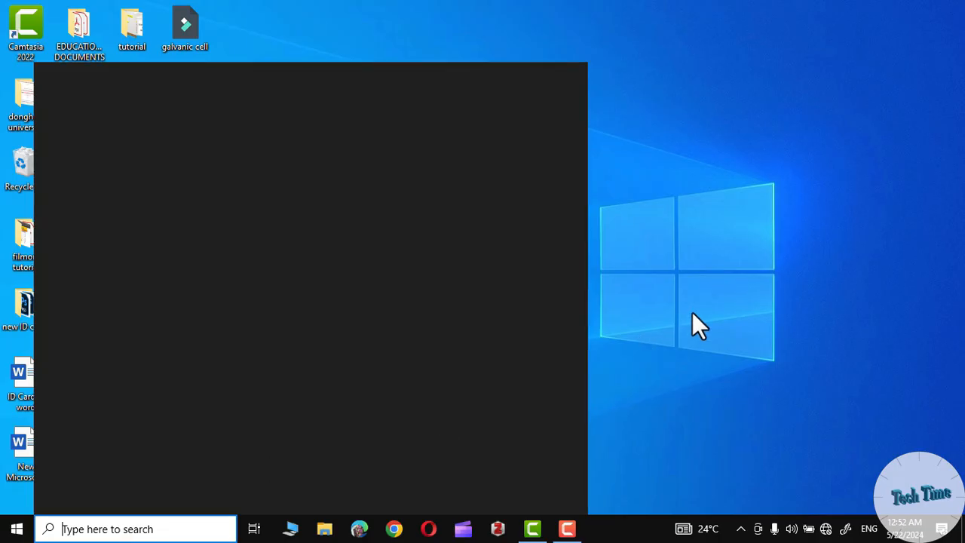
Search Windows for "storage", open the Storage settings and turn on Storage Sense.
click(692, 312)
click(146, 533)
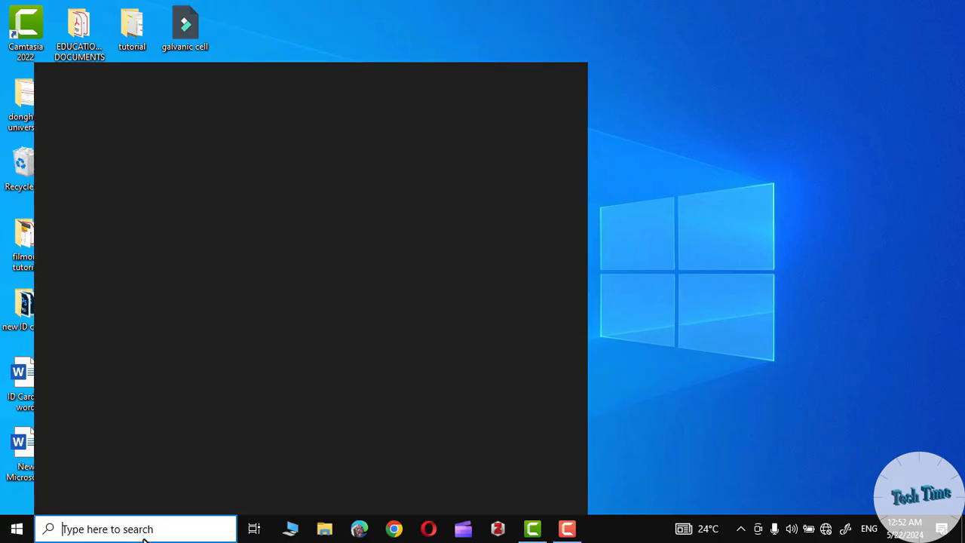
text(storage)
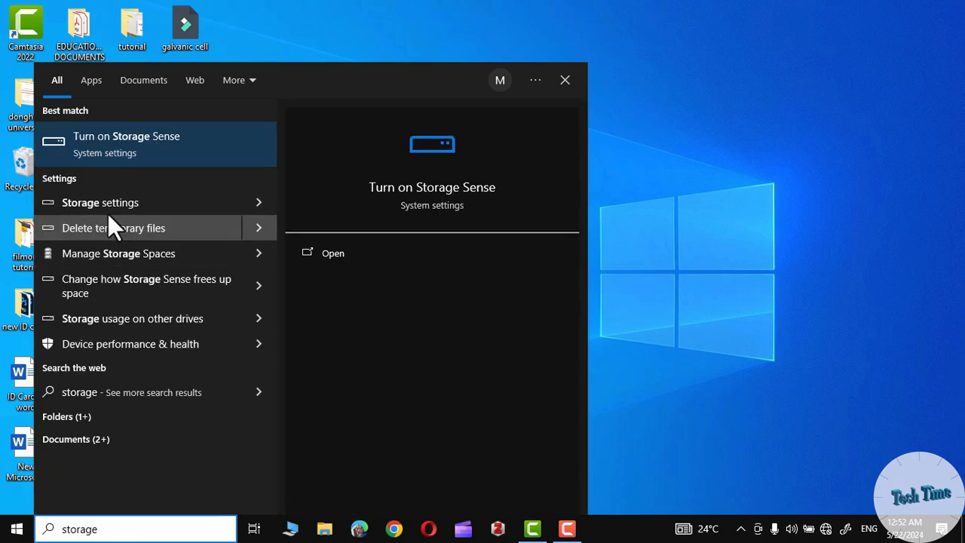
click(109, 203)
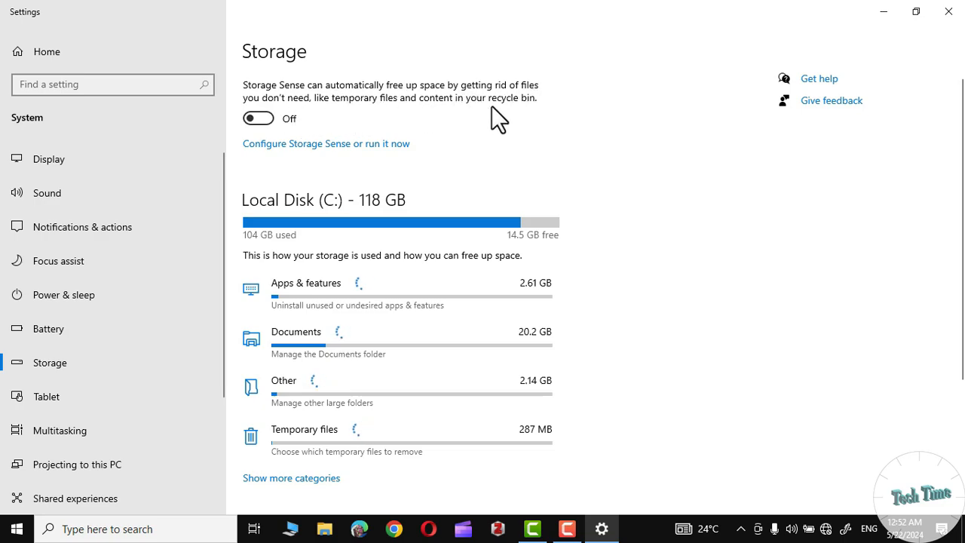
click(257, 119)
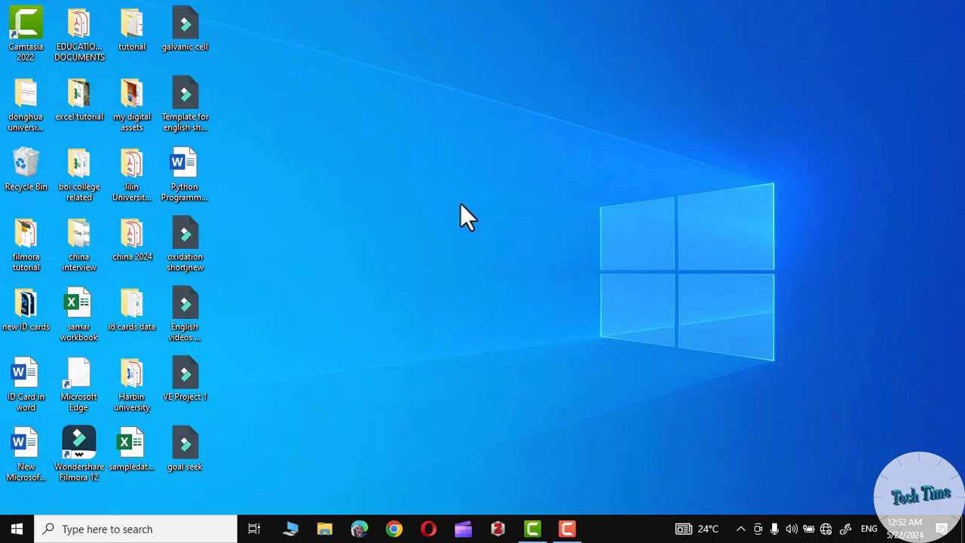
Run Disk Cleanup from the properties of Local Disk (C:), confirm deleting the preselected files and close the properties.
click(290, 528)
right_click(218, 263)
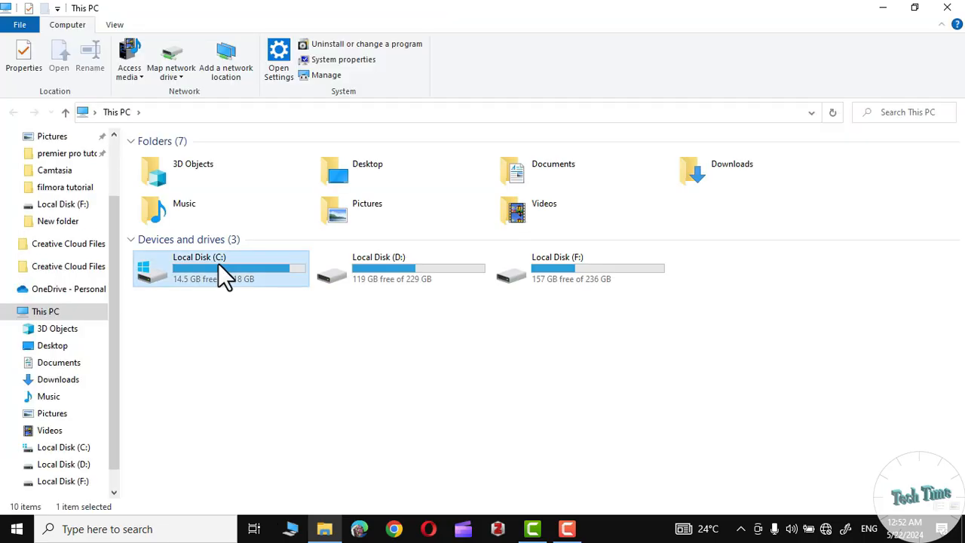
click(261, 503)
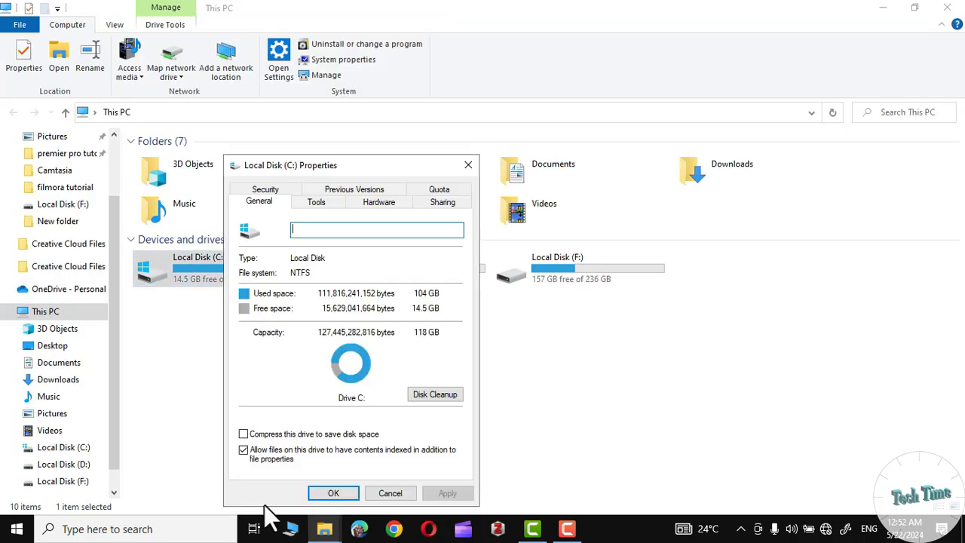
click(434, 395)
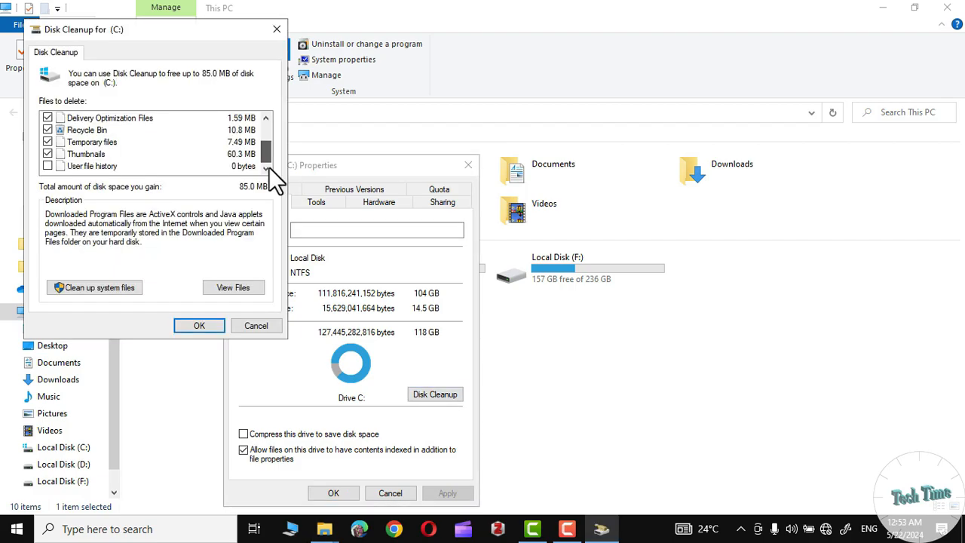
click(198, 327)
click(503, 273)
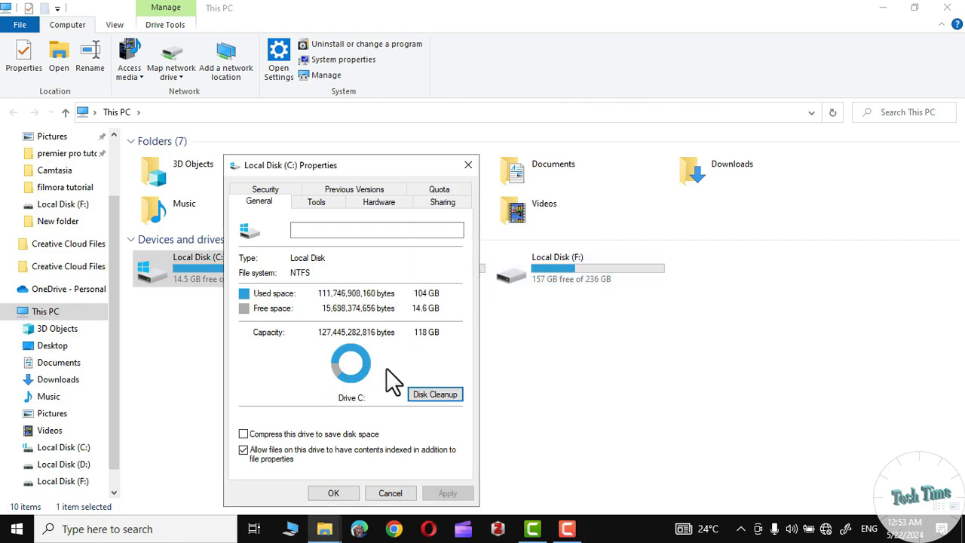
click(333, 493)
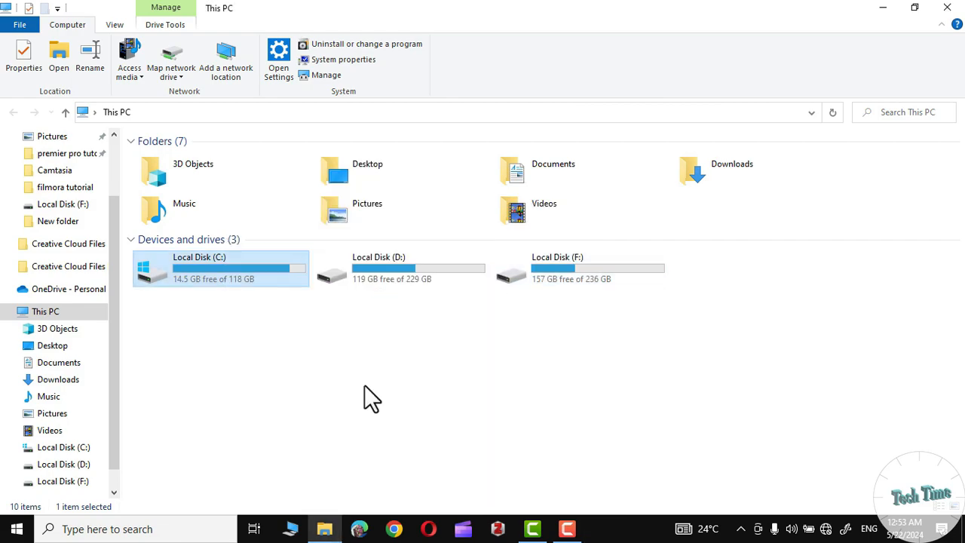